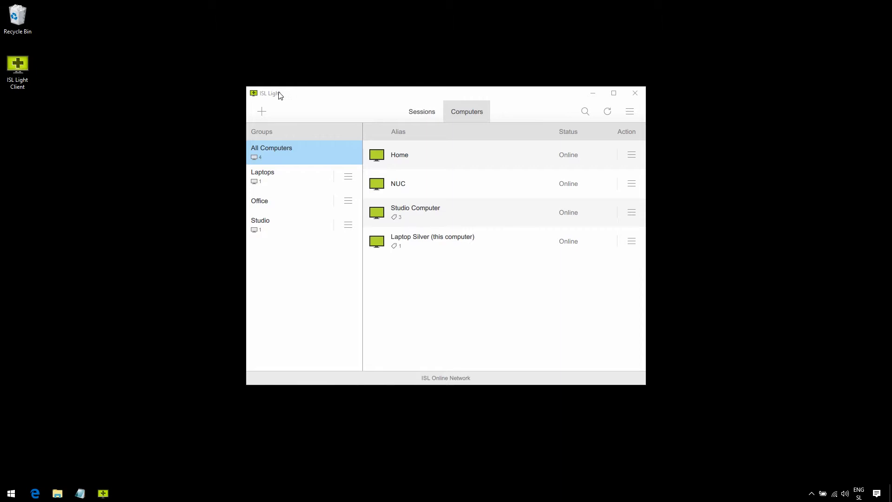
# - Start a Set Unattended Access invitation and paste the recipient's e-mail address into the To field
pyautogui.click(262, 111)
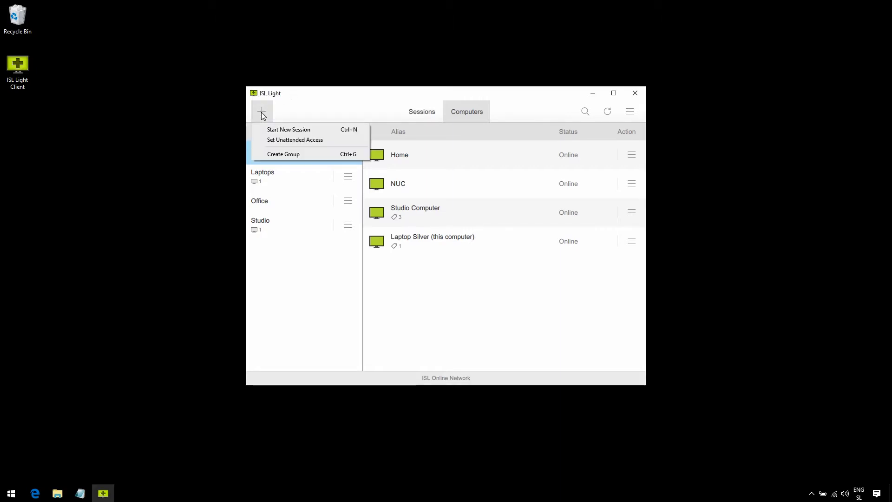
pyautogui.click(284, 141)
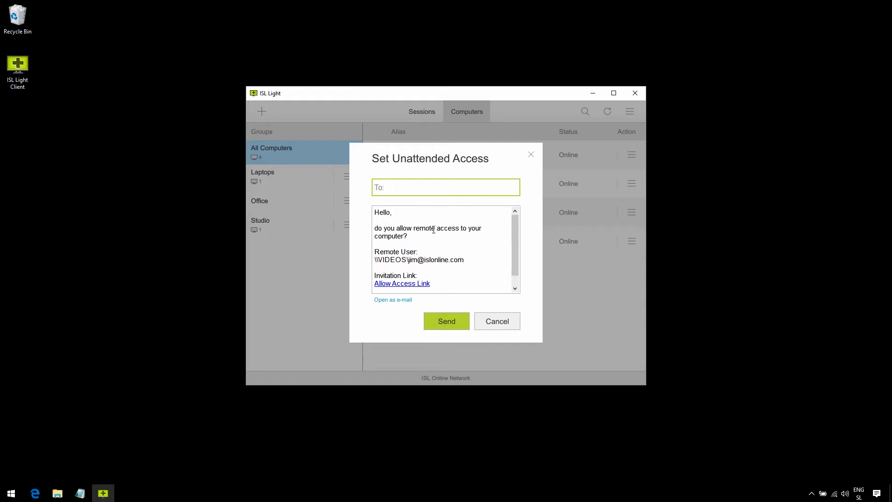
pyautogui.write('jim')
pyautogui.press('BackSpace')
pyautogui.press('BackSpace')
pyautogui.press('BackSpace')
pyautogui.hotkey('ctrl', 'v')
# - Send the invitation, then save and run ISL AlwaysOn.exe from its Allow Access Link
pyautogui.click(445, 322)
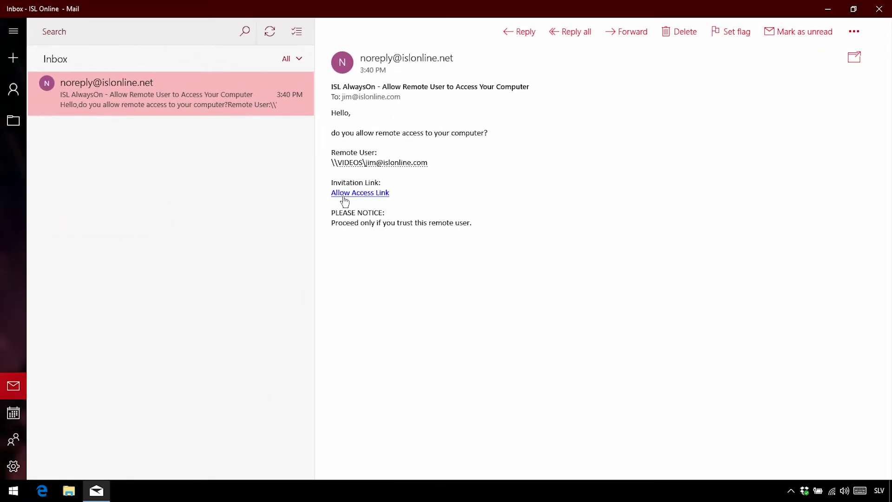
pyautogui.click(346, 193)
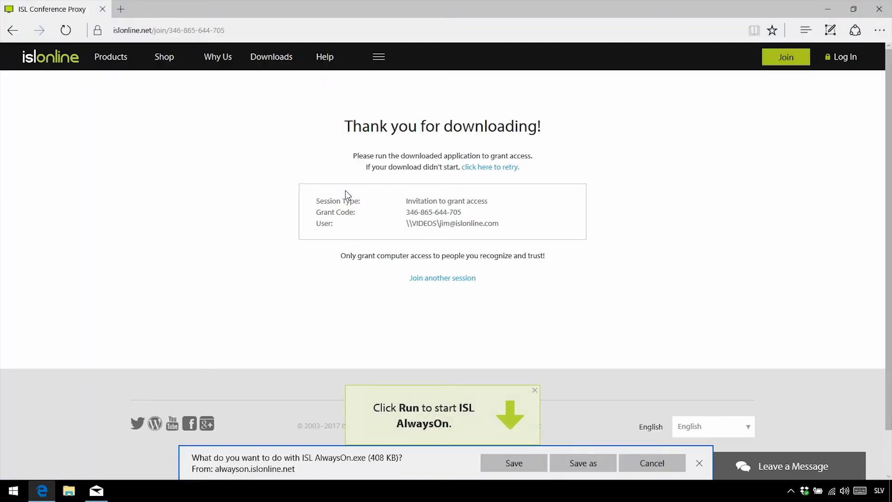
pyautogui.click(504, 453)
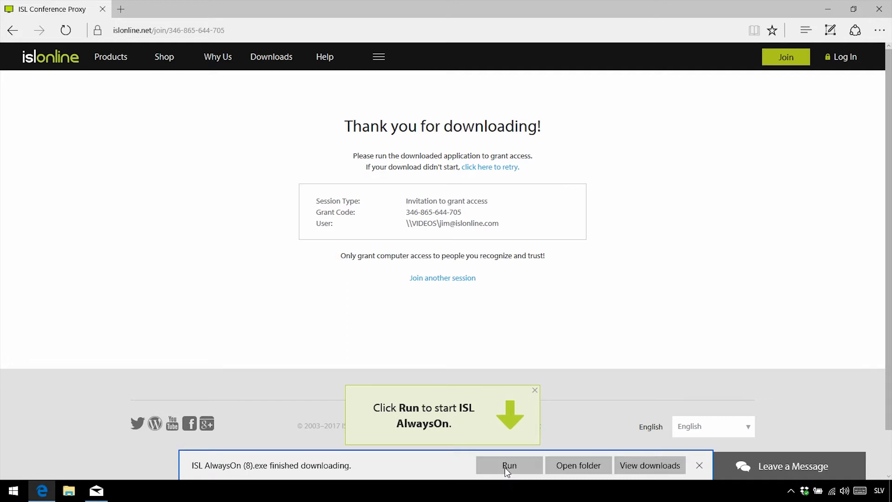
pyautogui.click(504, 465)
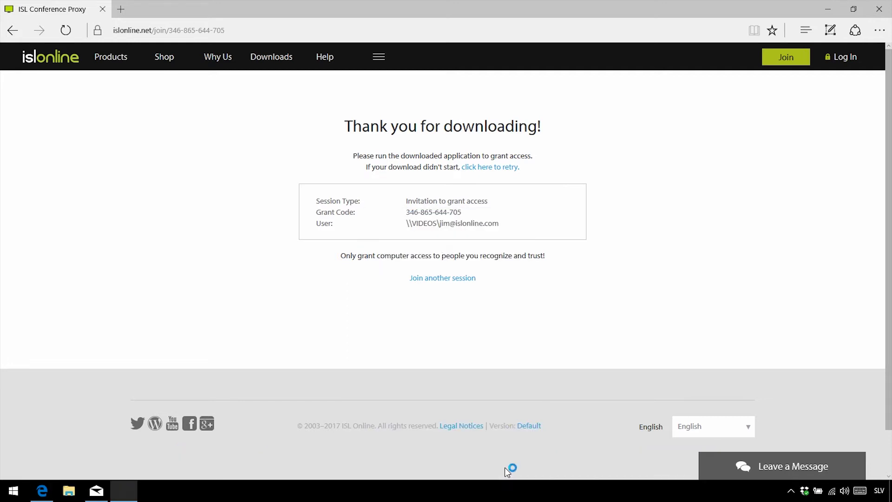
pyautogui.click(501, 335)
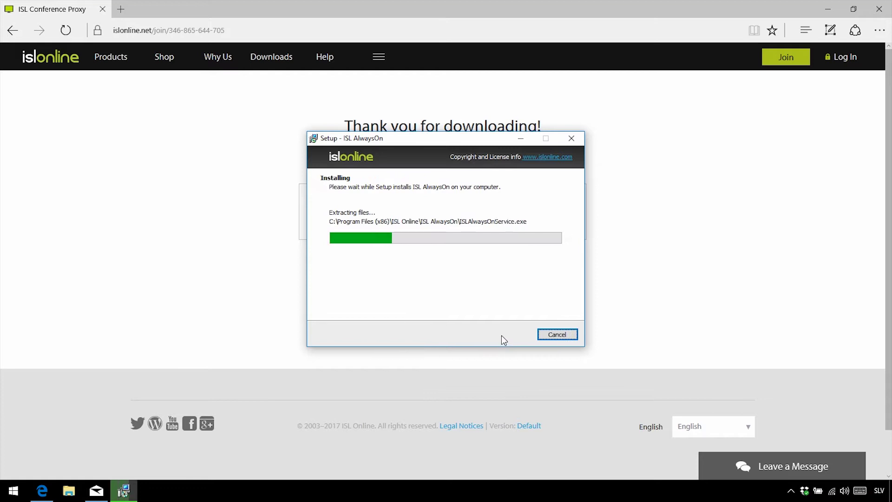
# - Finish Setup, enter and repeat an access password, and grant remote access to this computer
pyautogui.click(501, 335)
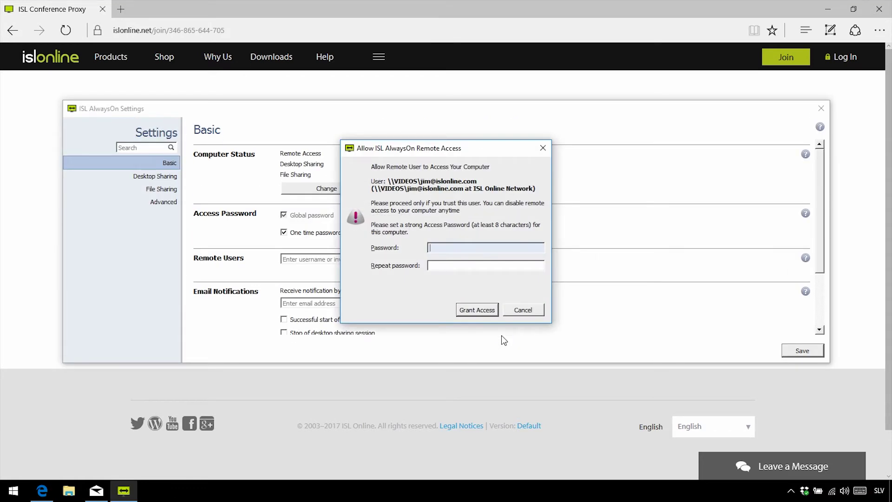
pyautogui.write('**********')
pyautogui.press('Tab')
pyautogui.write('**')
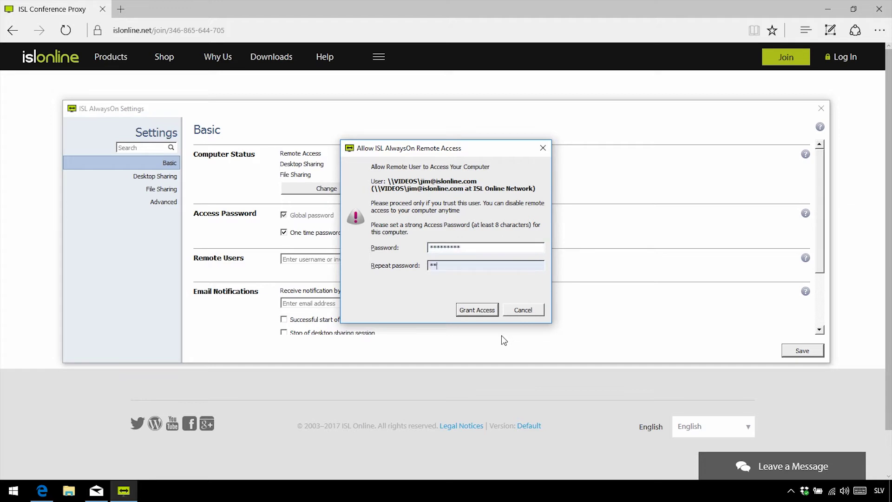
pyautogui.write('********')
pyautogui.click(486, 315)
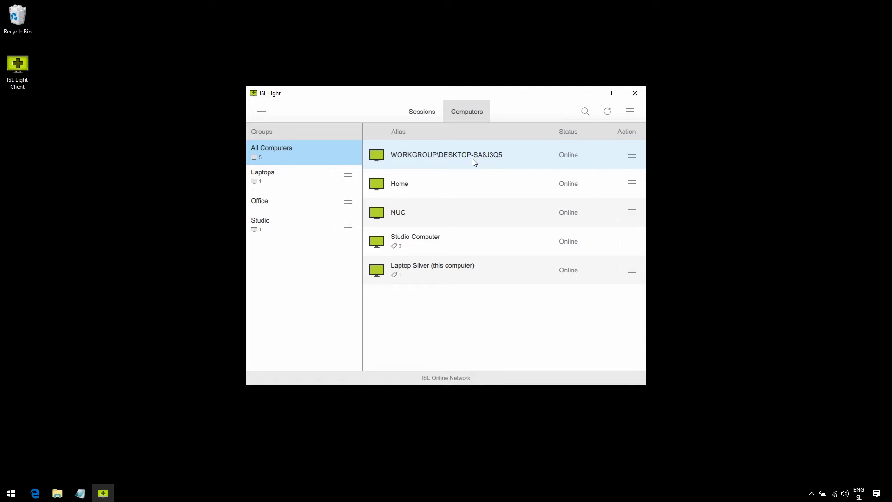
# - Choose Options from the Action menu of the WORKGROUP\DESKTOP-SA8J3Q5 row
pyautogui.click(630, 155)
pyautogui.click(640, 224)
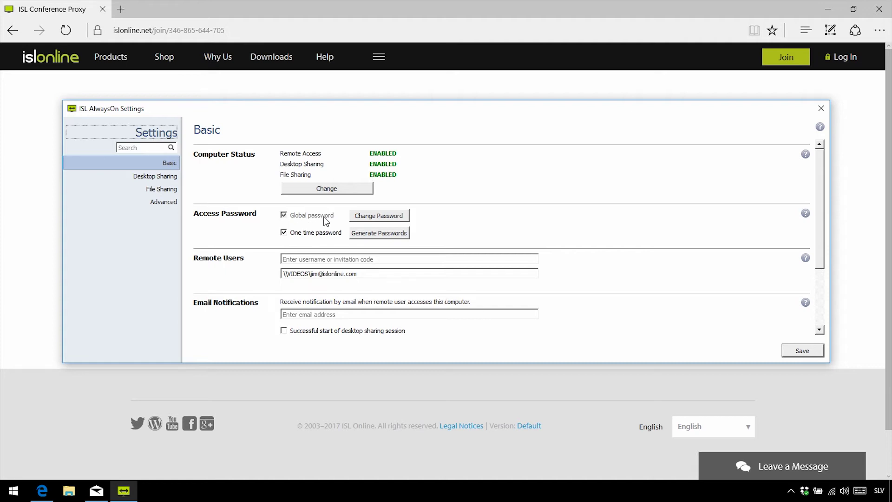
# - Start a password change, then generate and confirm a new set of one-time passwords for the remote user
pyautogui.click(379, 217)
pyautogui.click(534, 274)
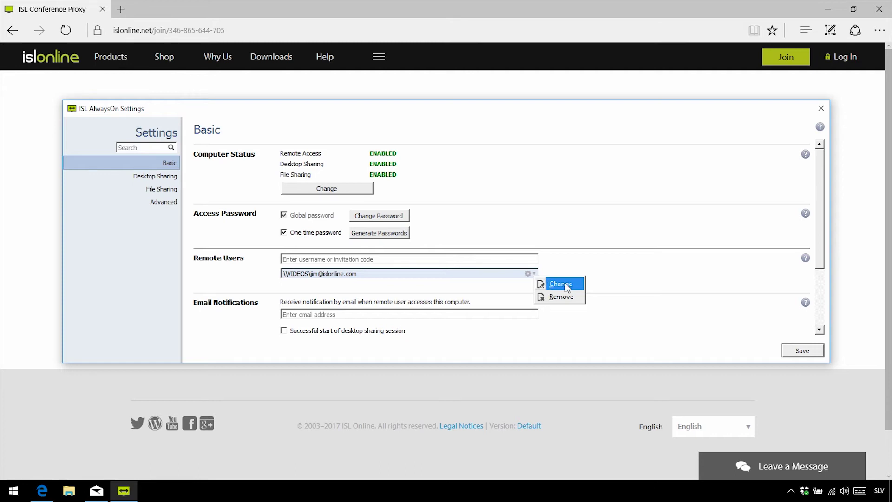
pyautogui.click(398, 235)
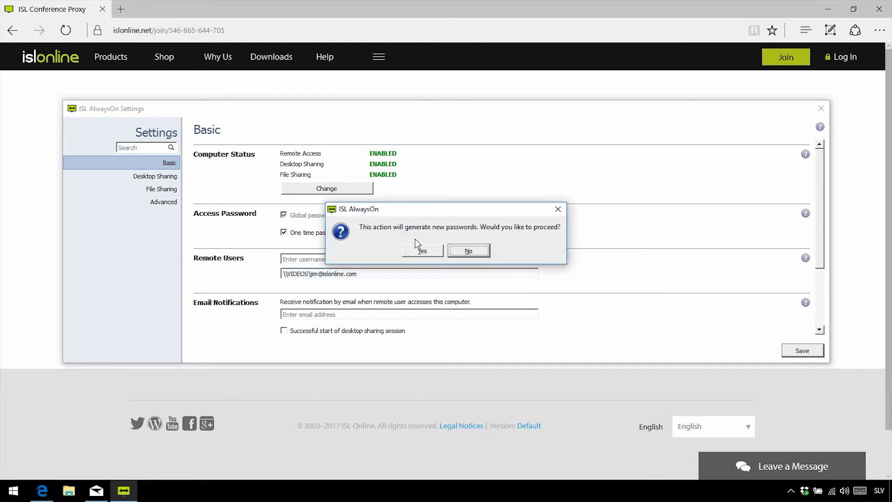
pyautogui.click(411, 252)
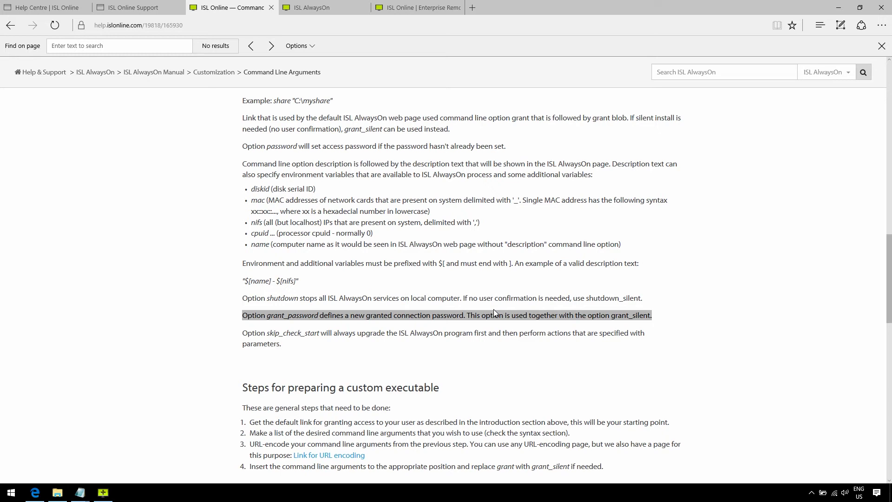
# - Go from Help Centre back to Command Line Arguments, then show the ISL AlwaysOn computer list
pyautogui.click(57, 8)
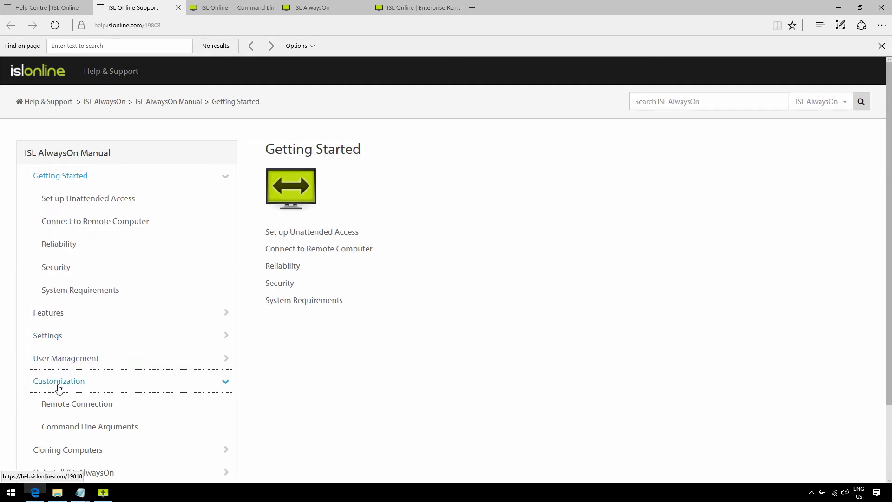
pyautogui.click(246, 5)
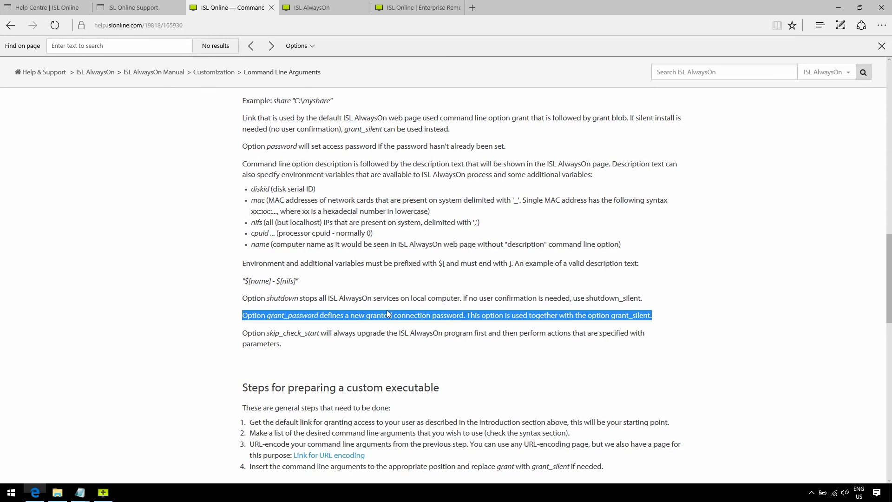
pyautogui.click(311, 8)
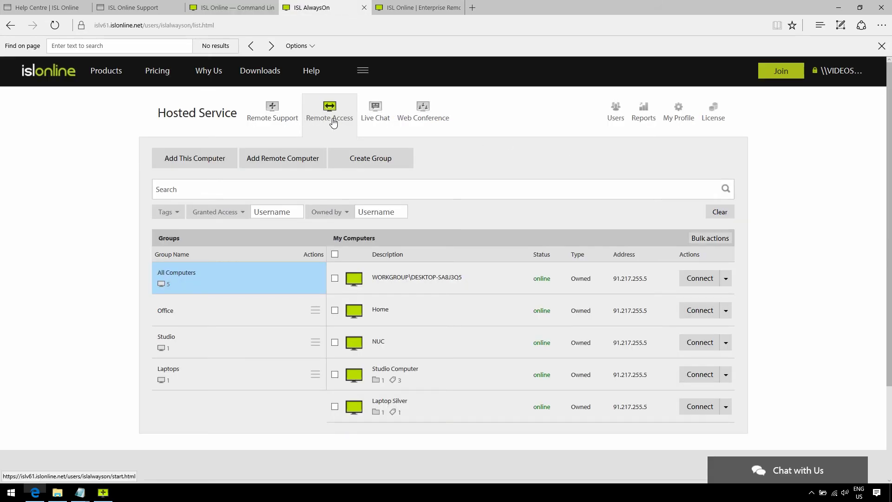
# - Copy the Add This Computer link, compare it with the grantlink notes, and return to Command Line Arguments
pyautogui.rightClick(200, 159)
pyautogui.click(226, 211)
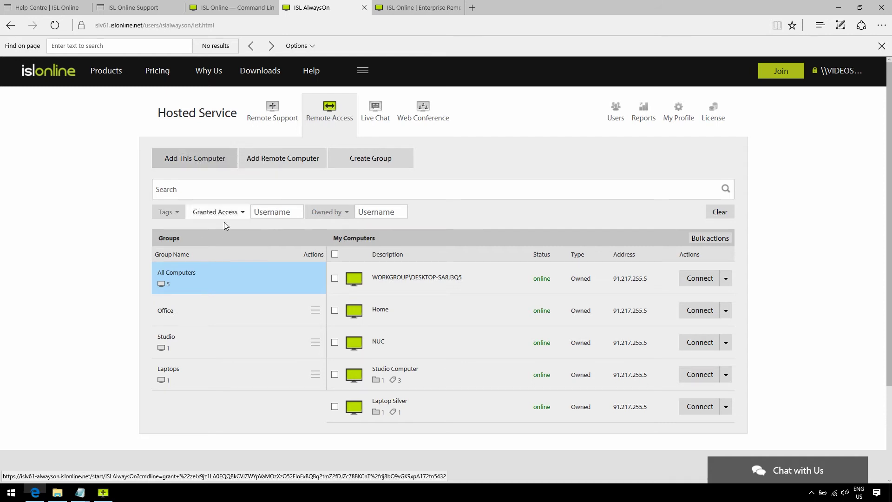
pyautogui.moveTo(80, 492)
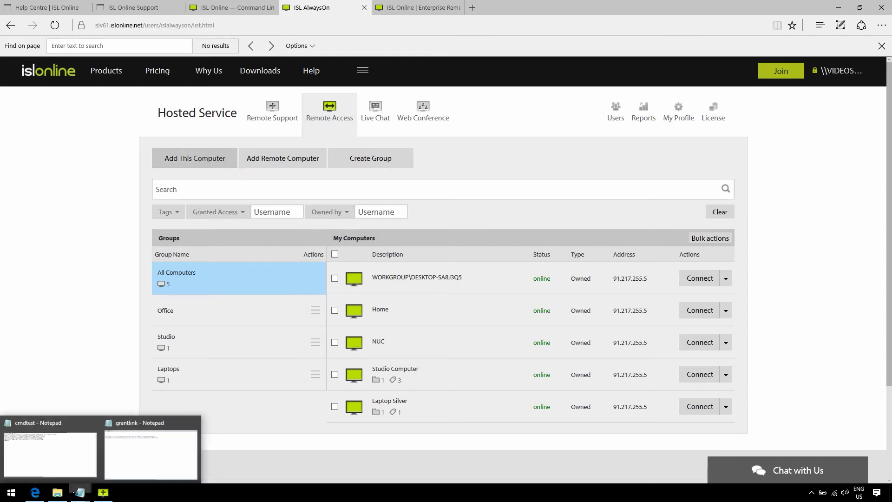
pyautogui.click(122, 454)
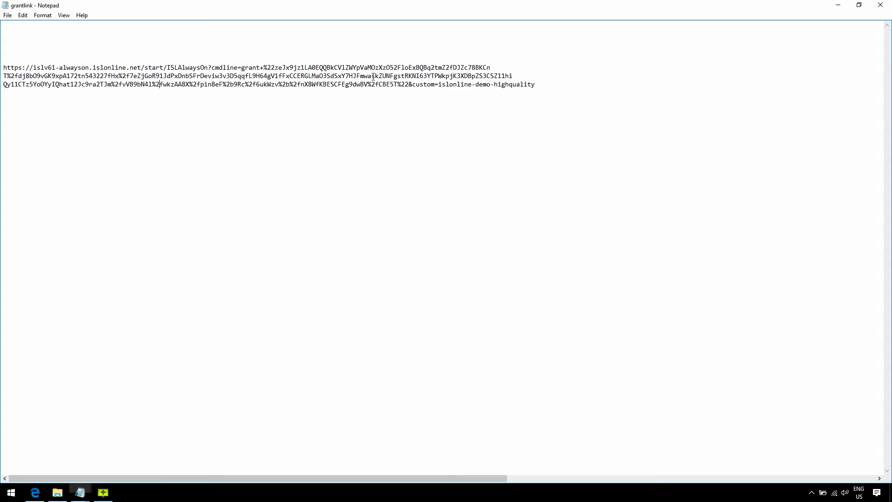
pyautogui.click(838, 5)
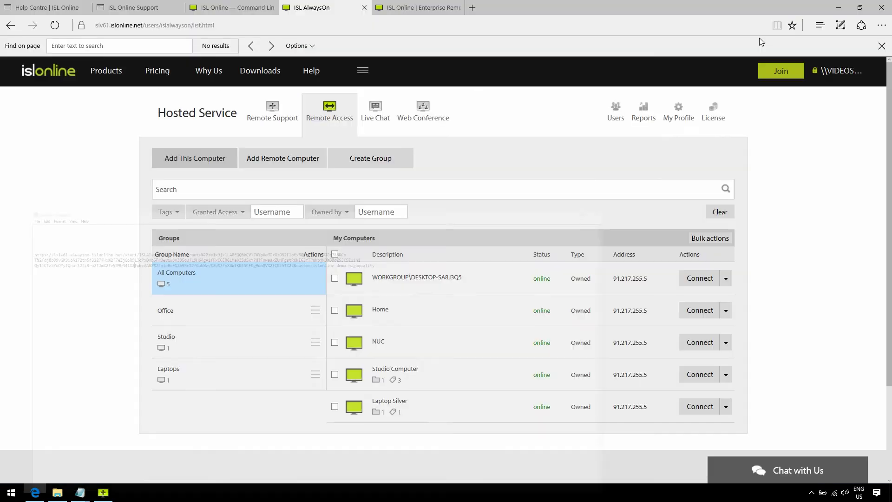
pyautogui.click(240, 8)
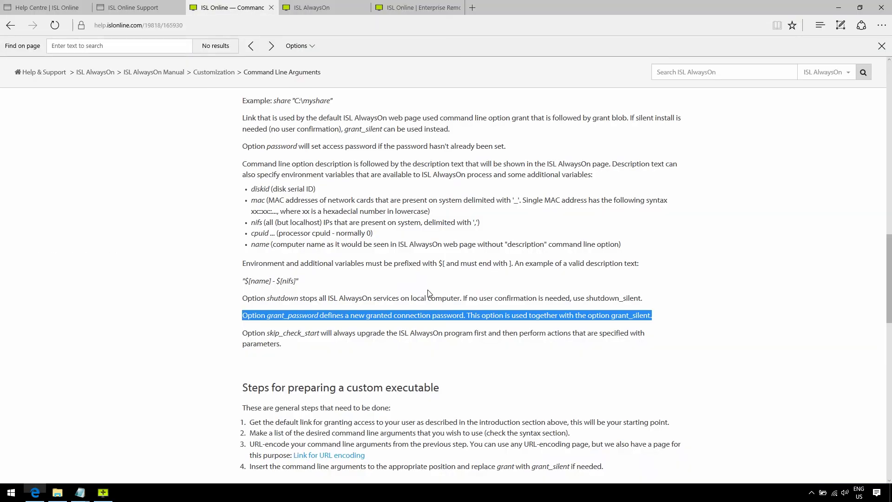
pyautogui.scroll(10, 428, 293)
pyautogui.scroll(-5, 428, 293)
pyautogui.scroll(2, 428, 293)
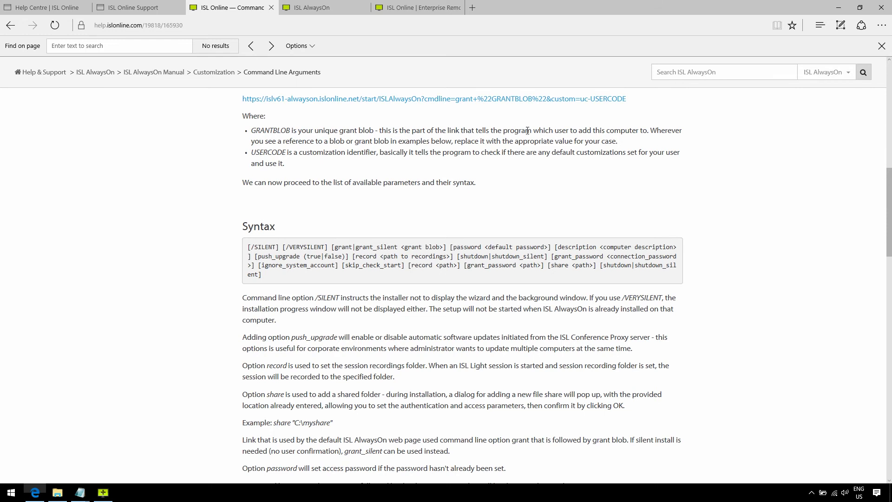
# - Switch to the ISL Online homepage and dismiss the live chat window
pyautogui.click(421, 7)
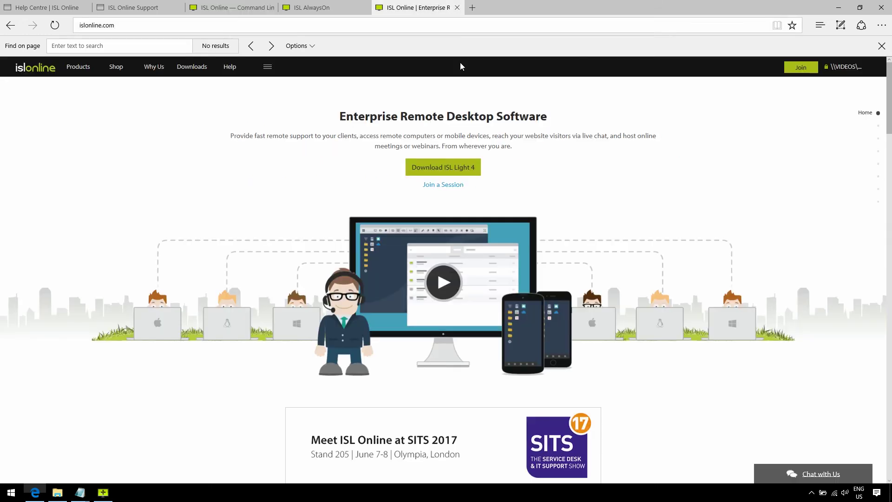
pyautogui.click(813, 479)
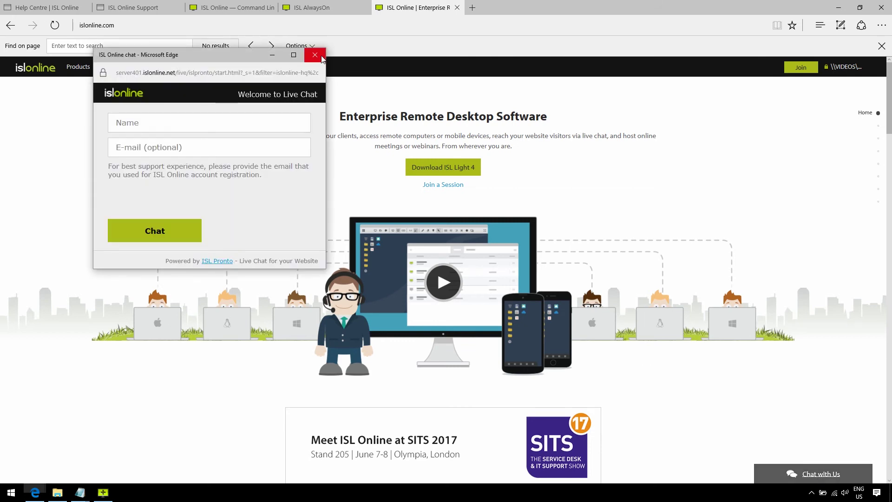
pyautogui.click(315, 55)
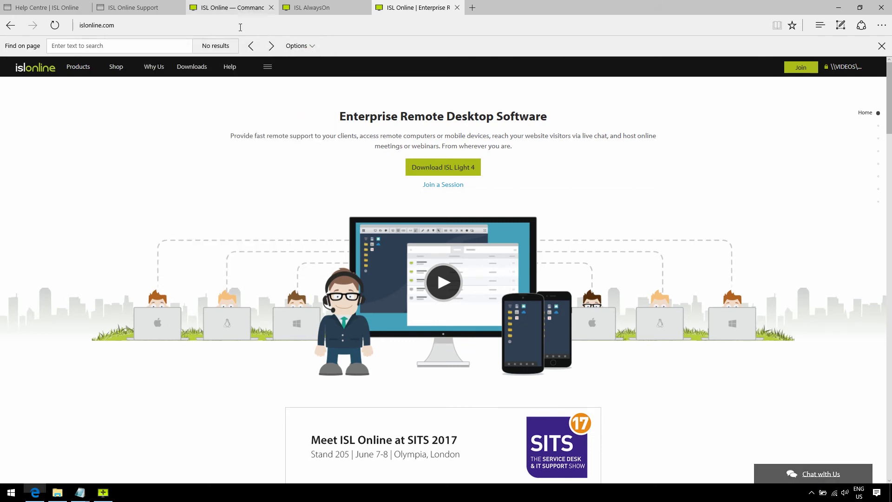
# - Load the custom silent-install link from the cmdtest notes in the address bar and run the downloaded installer
pyautogui.moveTo(82, 490)
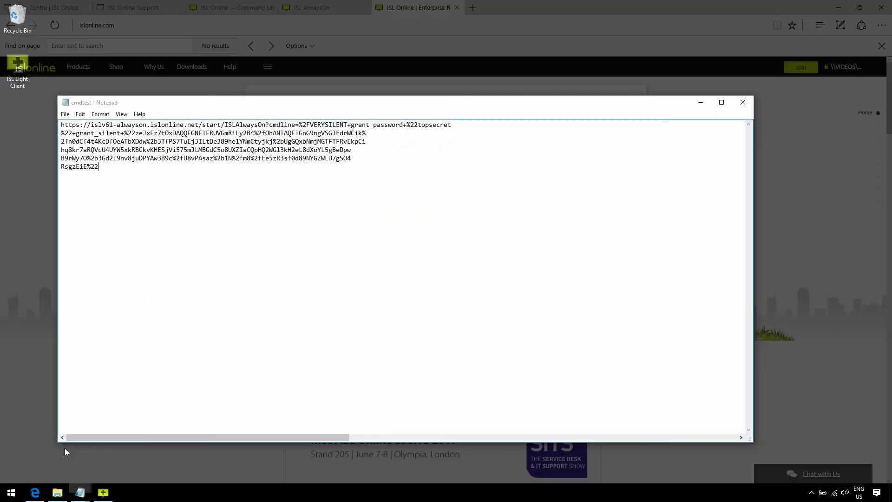
pyautogui.click(65, 448)
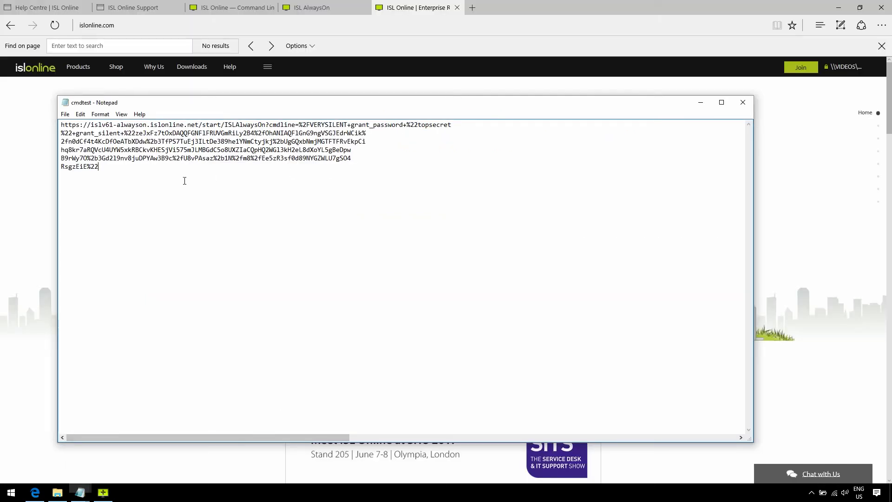
pyautogui.hotkey('ctrl', 'a')
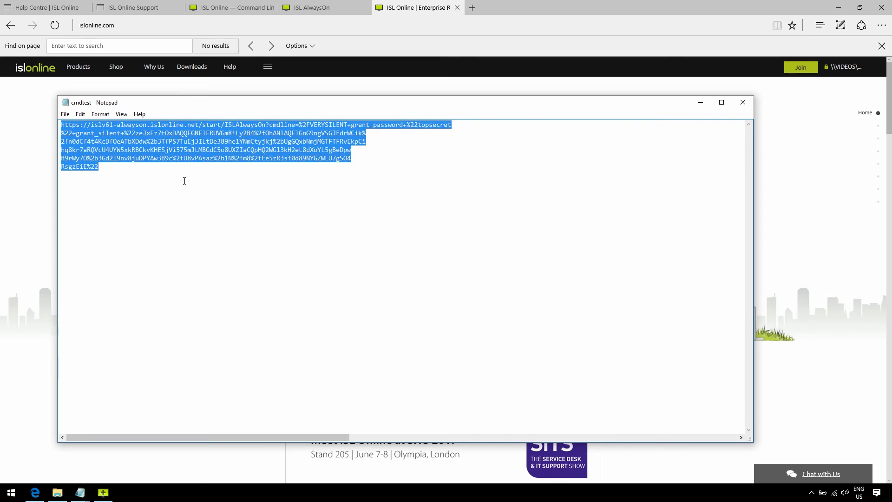
pyautogui.press('Delete')
pyautogui.click(209, 25)
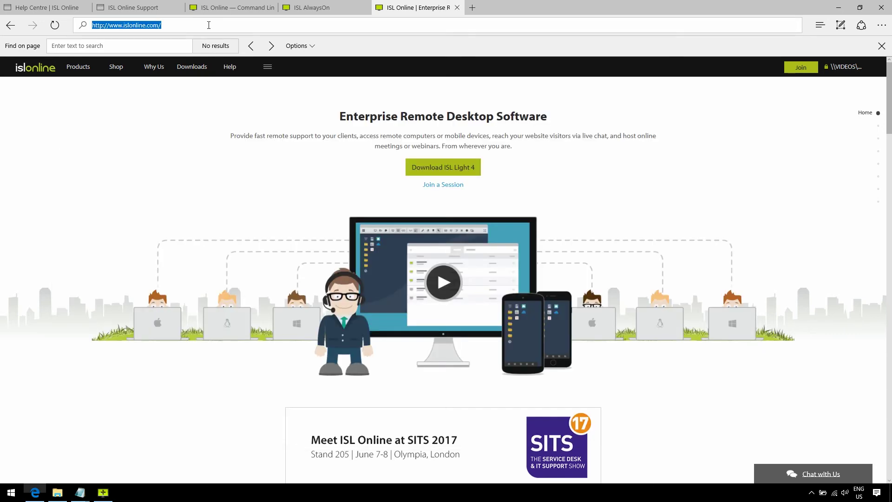
pyautogui.hotkey('ctrl', 'v')
pyautogui.press('Return')
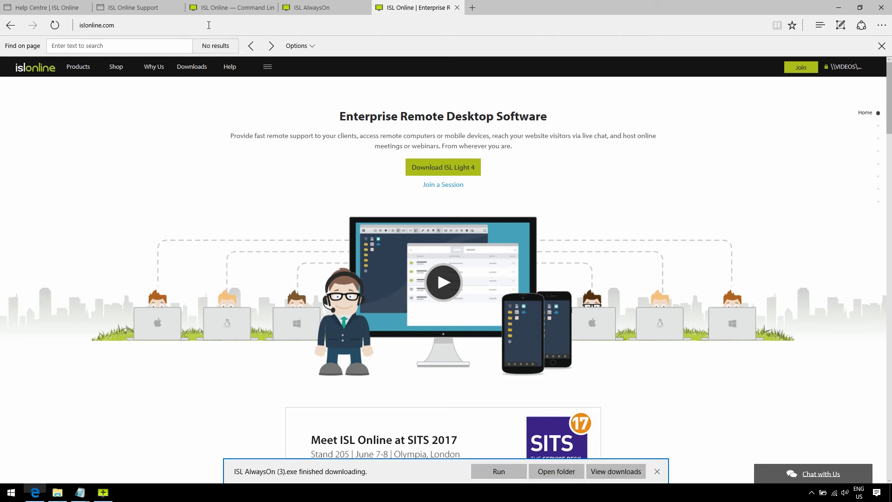
pyautogui.click(489, 476)
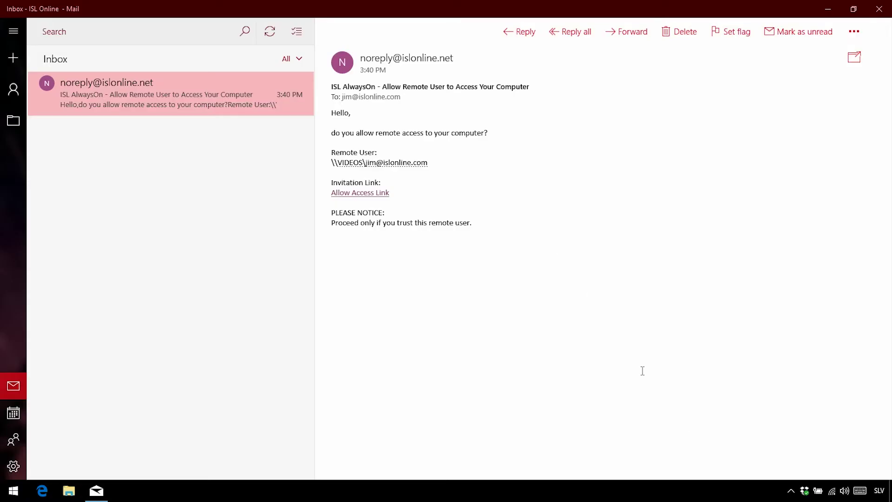
# - Open ISL AlwaysOn Settings from its tray icon and go to the Desktop Sharing page
pyautogui.click(789, 492)
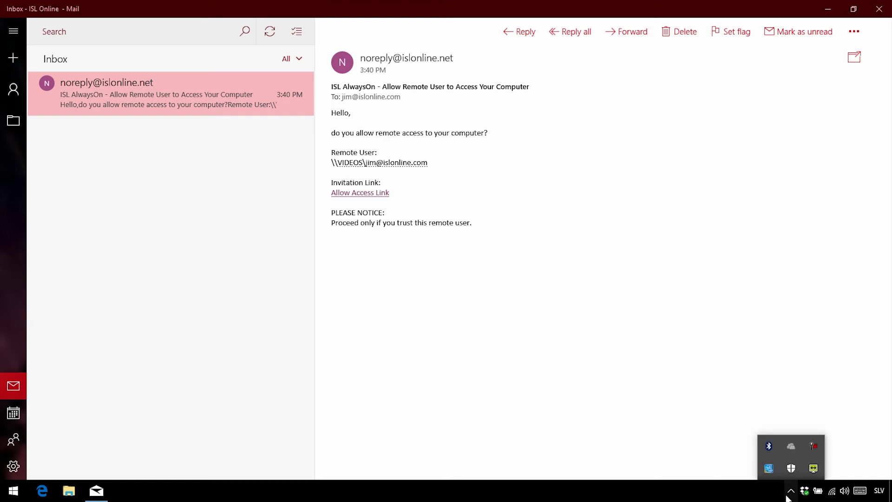
pyautogui.rightClick(808, 473)
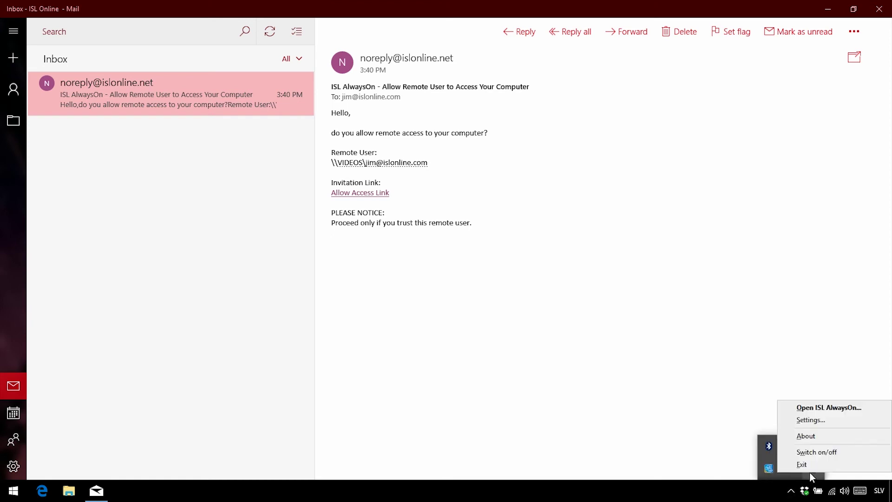
pyautogui.click(810, 421)
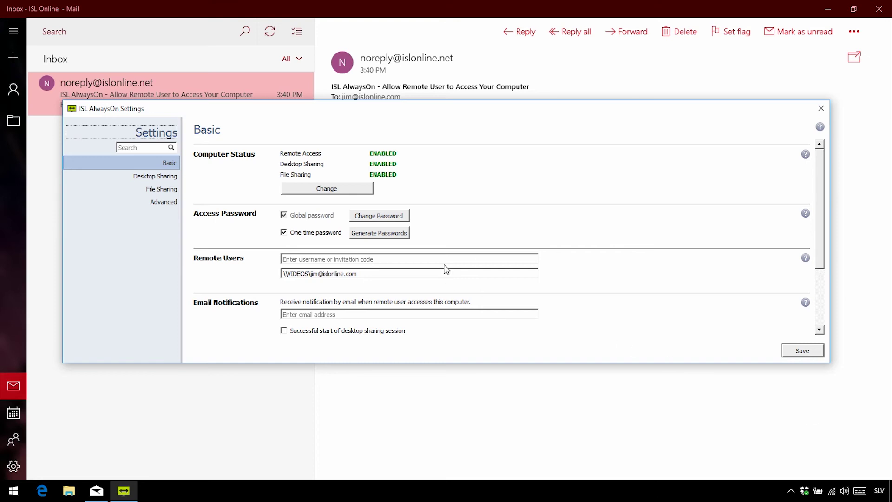
pyautogui.scroll(-1, 428, 263)
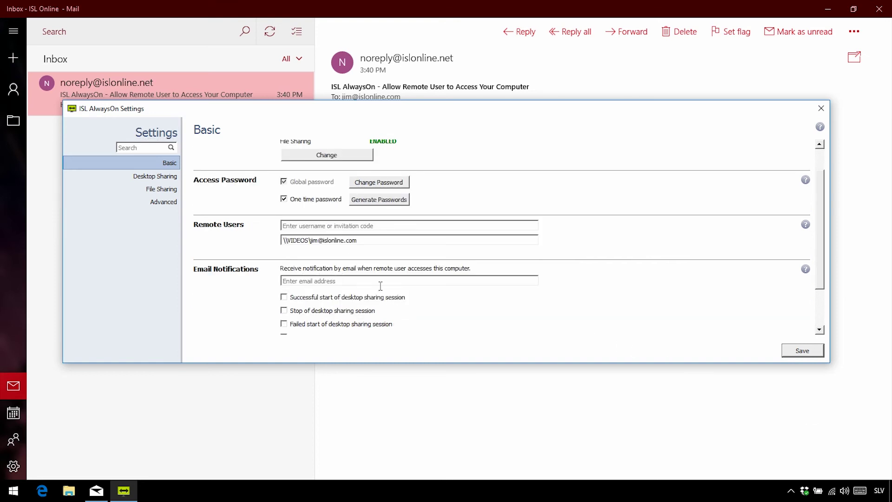
pyautogui.click(331, 282)
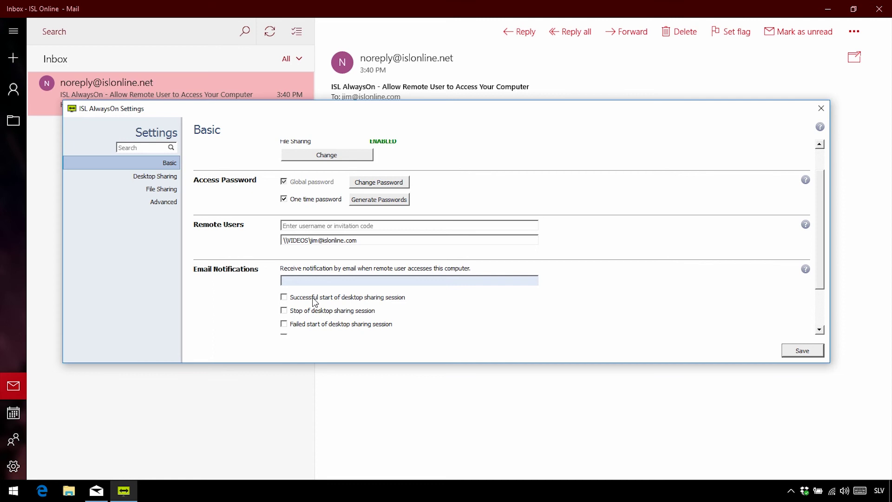
pyautogui.click(166, 177)
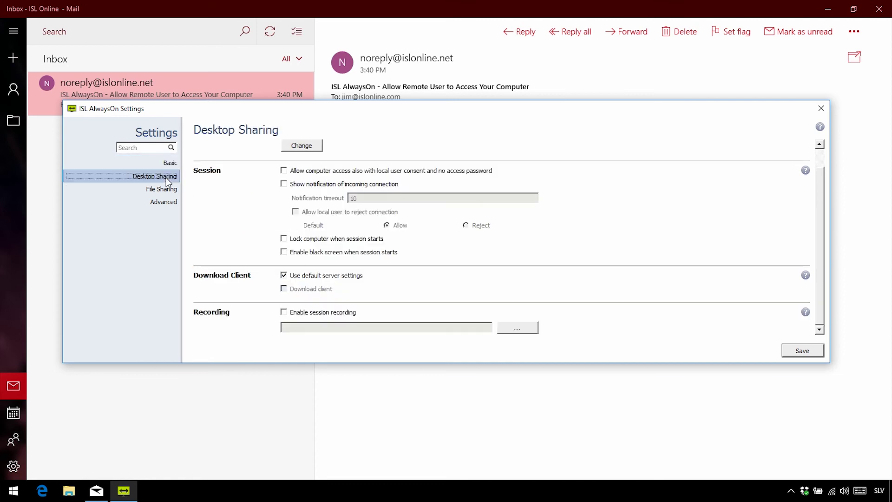
# - Leave notifications off, enable Lock computer when session starts and session recording, then browse for a recordings folder
pyautogui.click(284, 184)
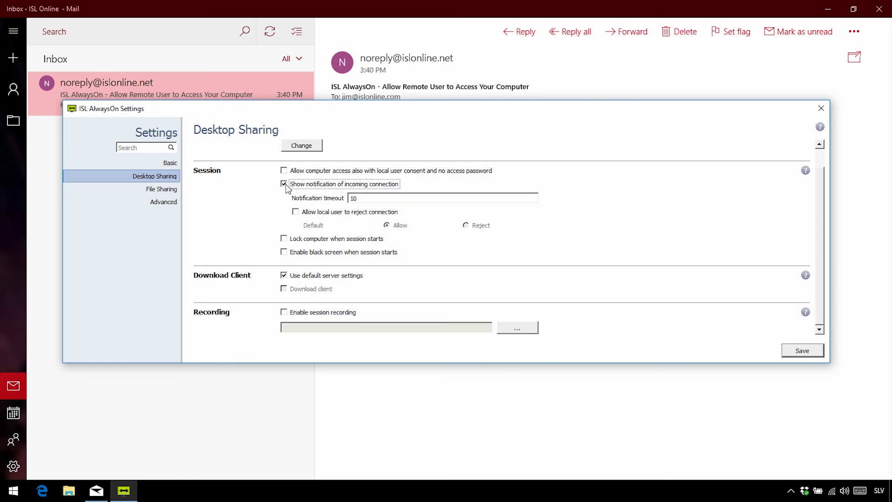
pyautogui.click(284, 184)
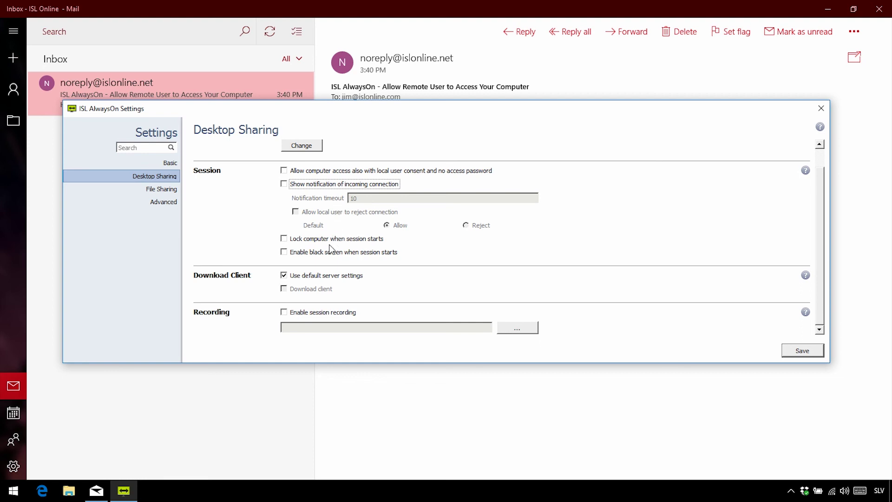
pyautogui.click(284, 239)
pyautogui.click(285, 312)
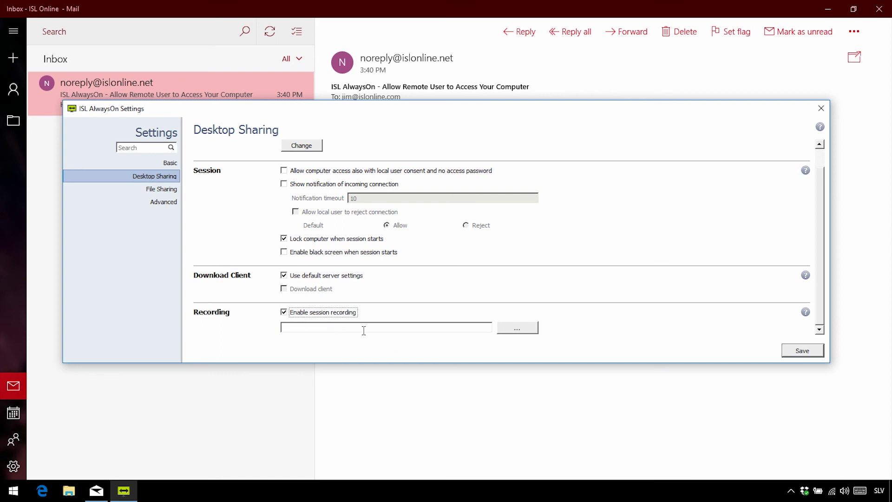
pyautogui.click(509, 330)
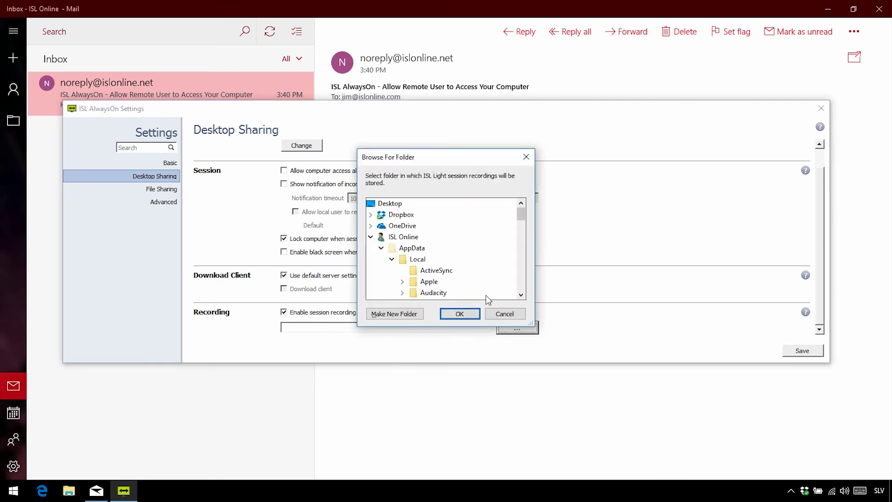